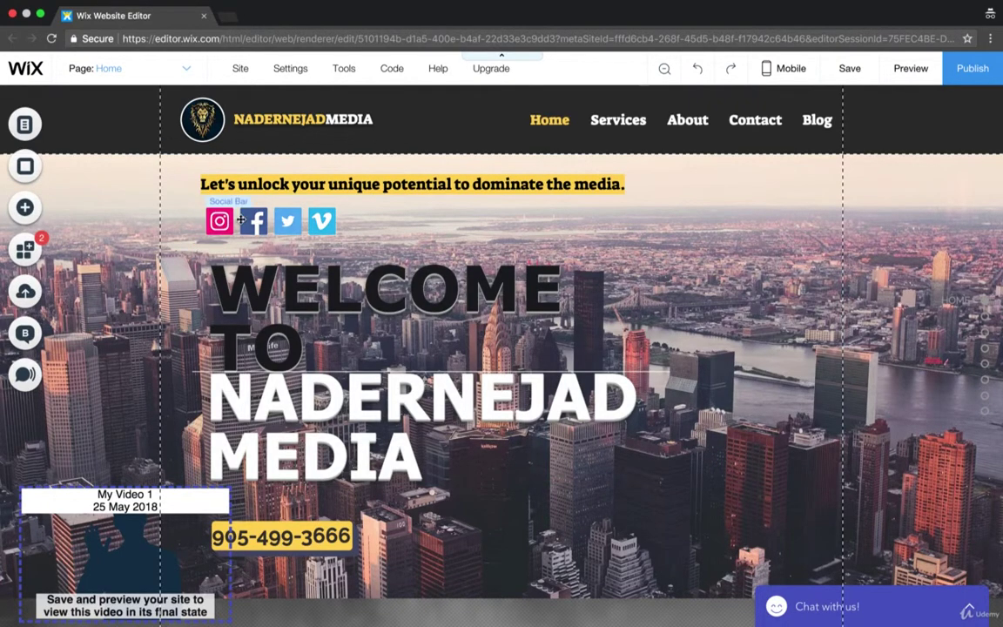
Step: Briefly open and close the Add elements panel and the Wix App Market
click(24, 207)
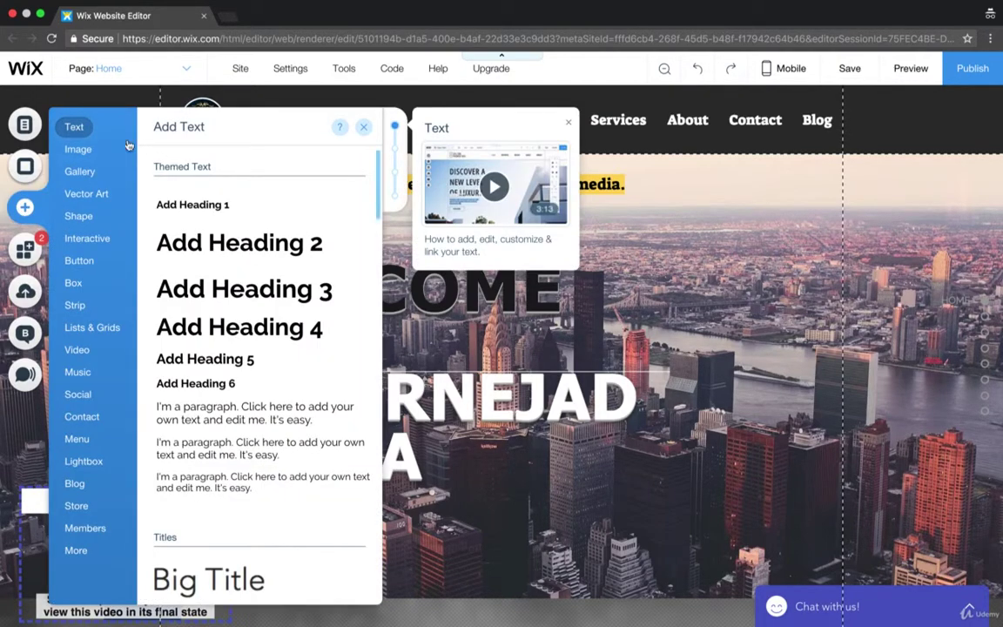
click(25, 207)
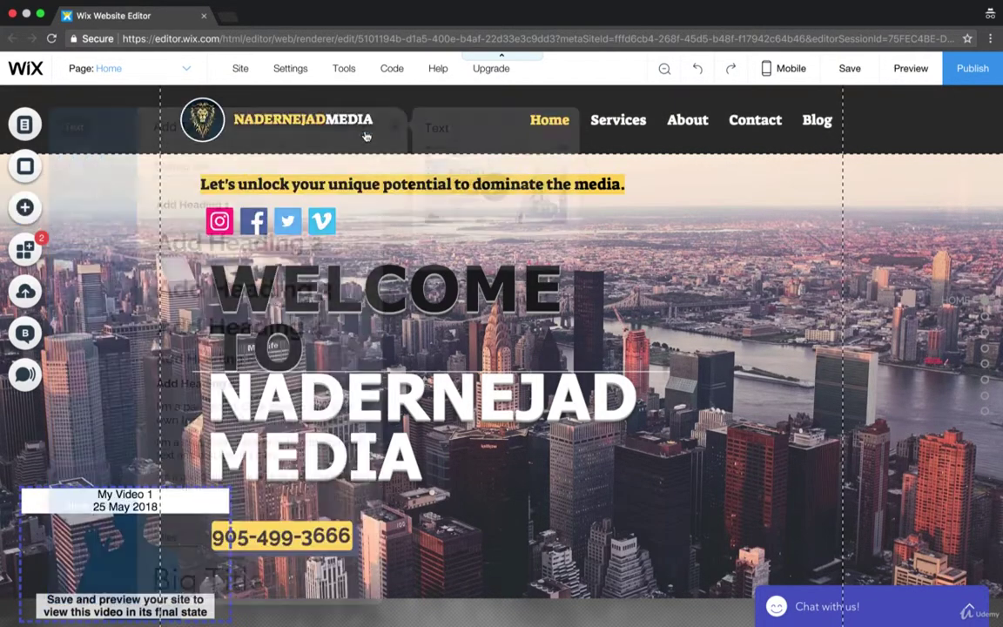
click(25, 250)
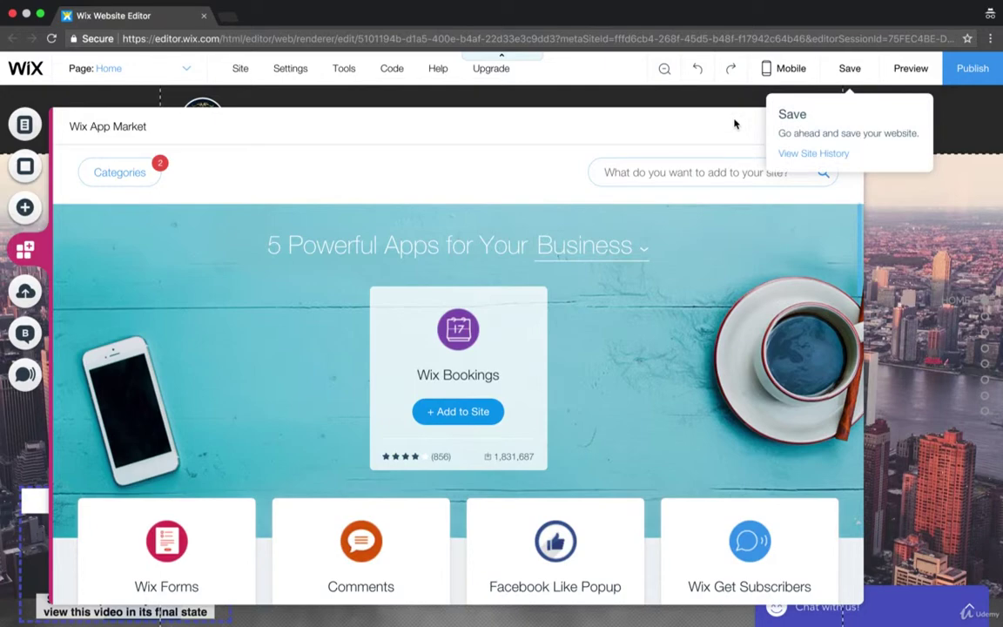
mouse_move(848, 131)
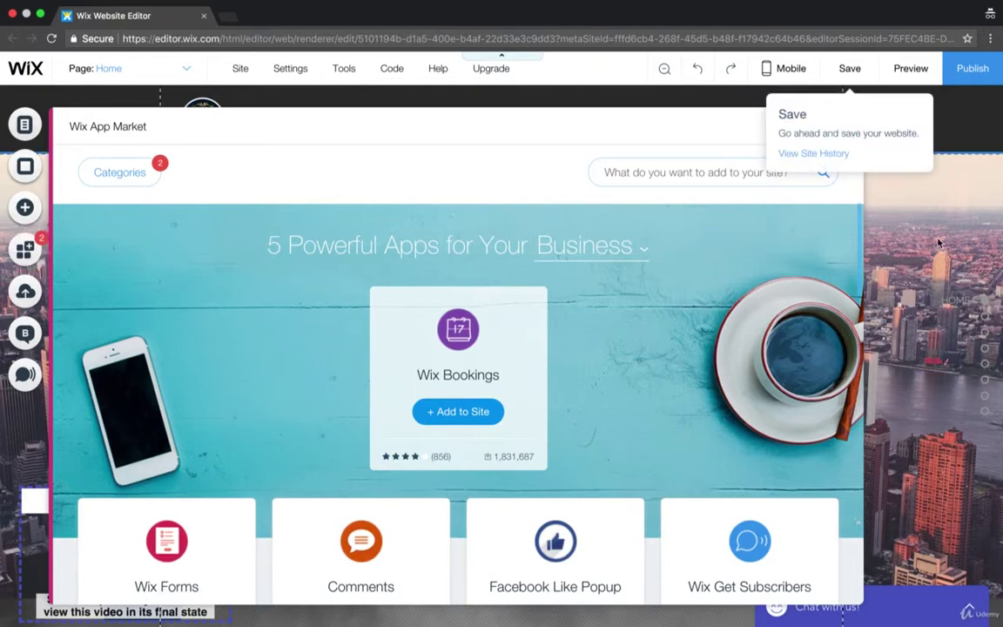
key(Escape)
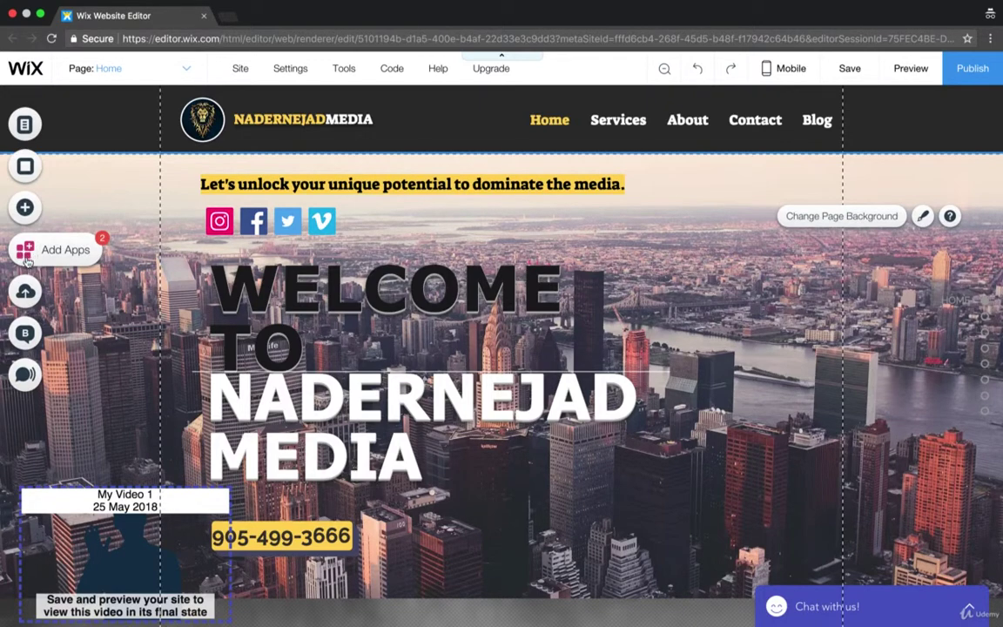
Step: Reopen the Wix App Market and scroll through its home page
click(27, 260)
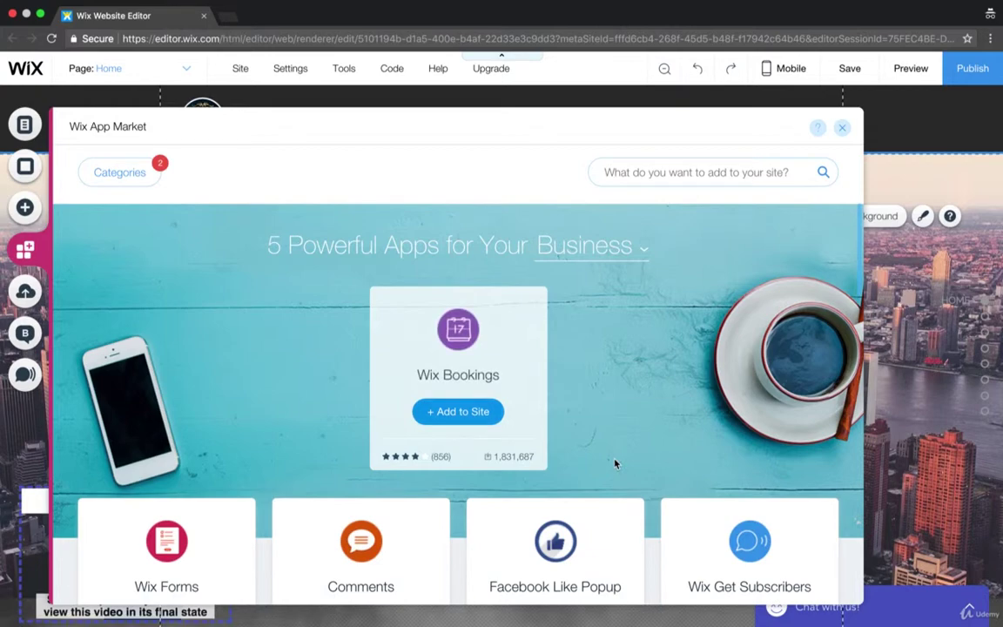
scroll(640, 357, down, 5)
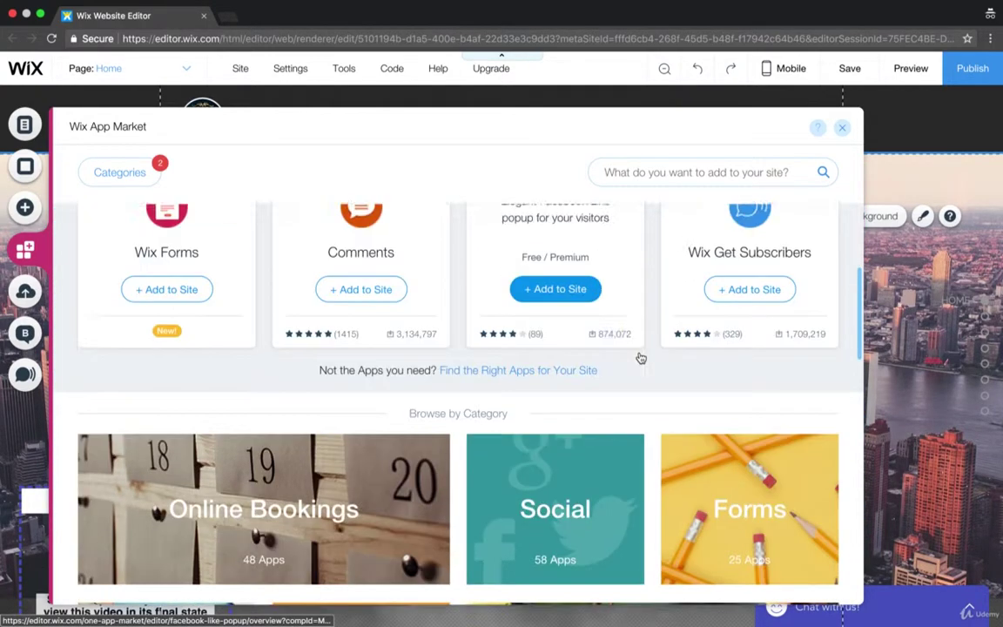
scroll(640, 357, down, 10)
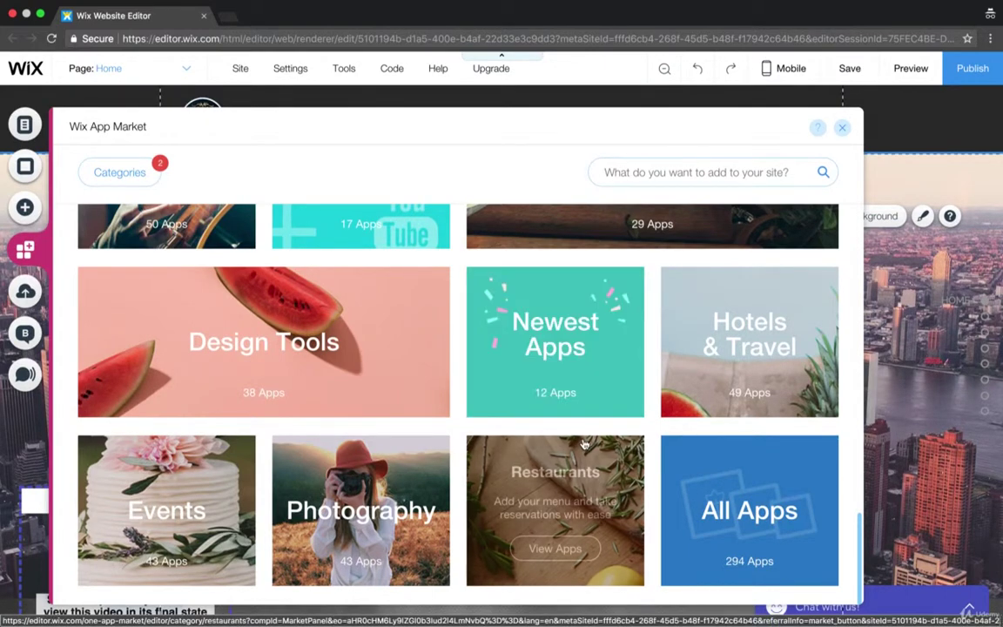
scroll(584, 445, up, 3)
Step: Browse the Newest Apps category in the App Market
click(563, 501)
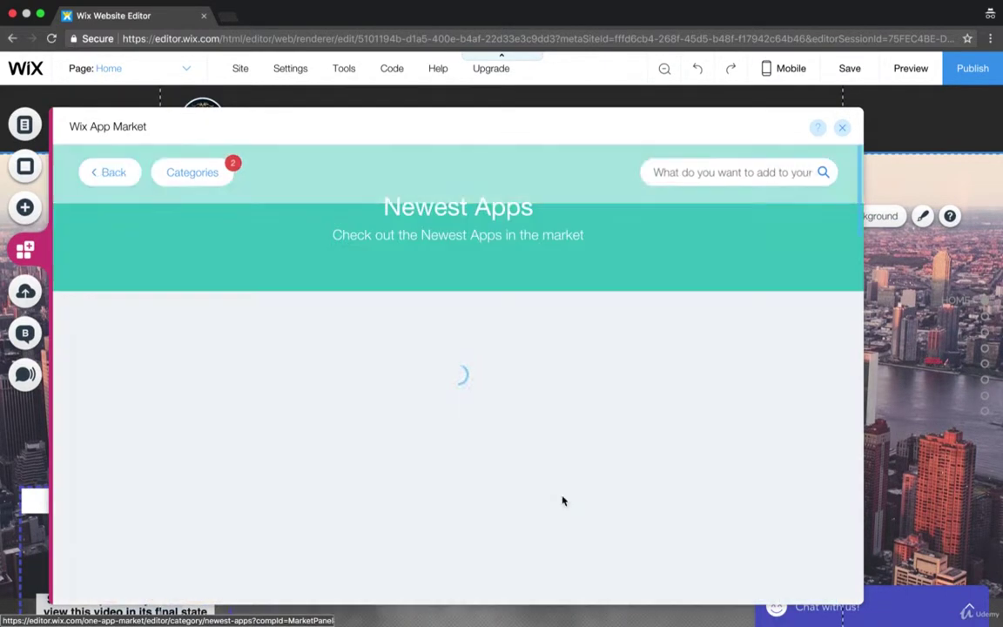
scroll(264, 401, down, 1)
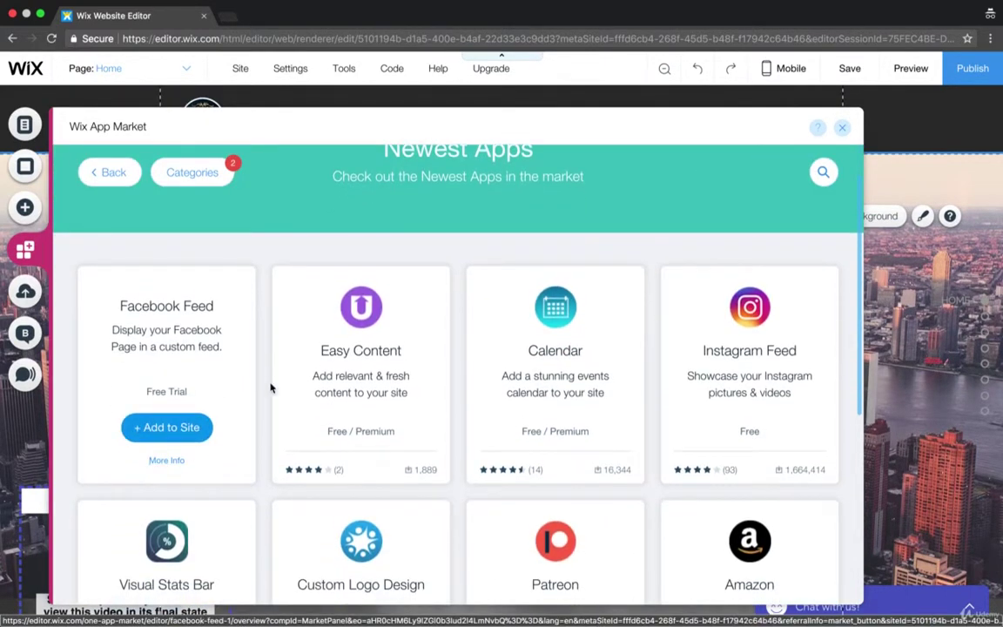
scroll(201, 336, down, 2)
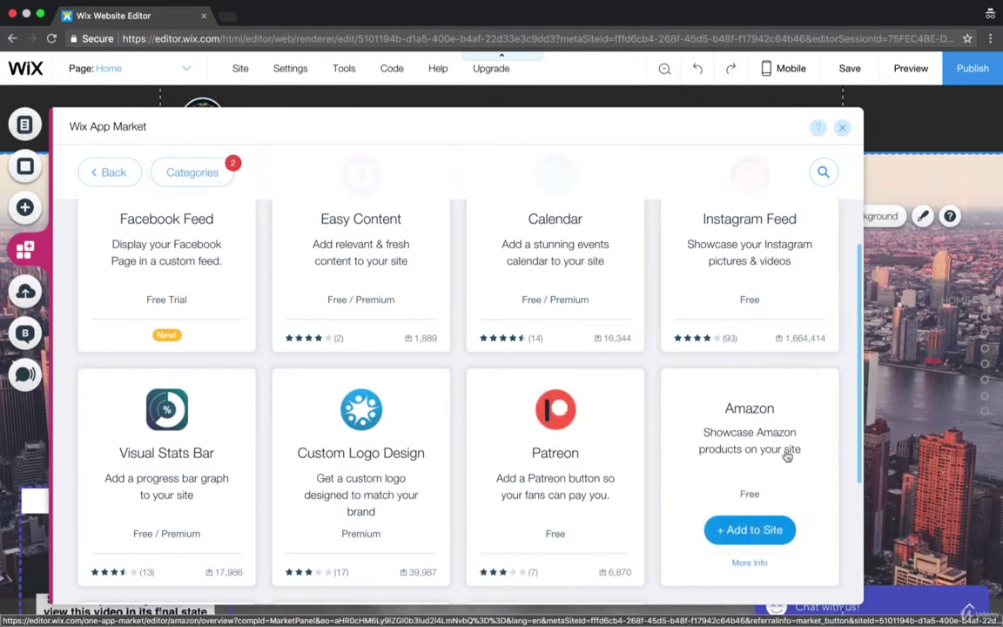
scroll(781, 454, up, 1)
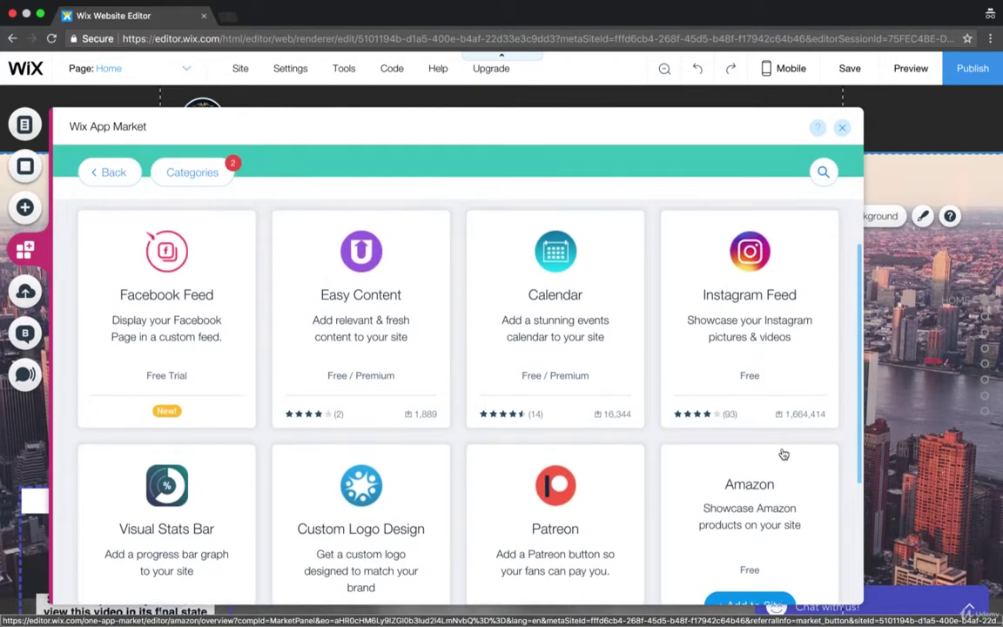
scroll(782, 454, down, 4)
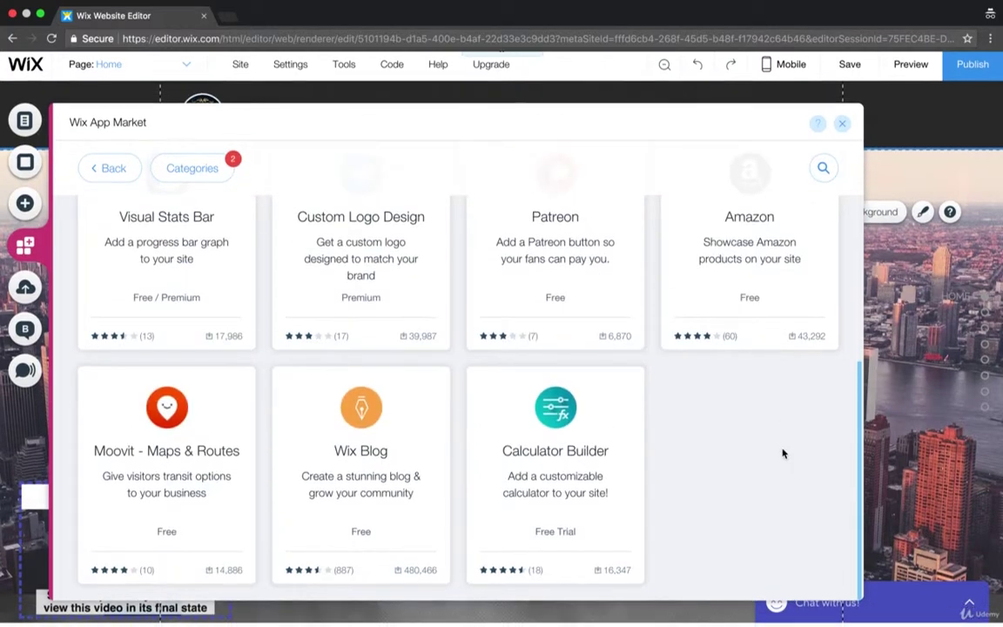
Step: Go back to the App Market home and scroll to the category tiles, including All Apps (294)
click(117, 174)
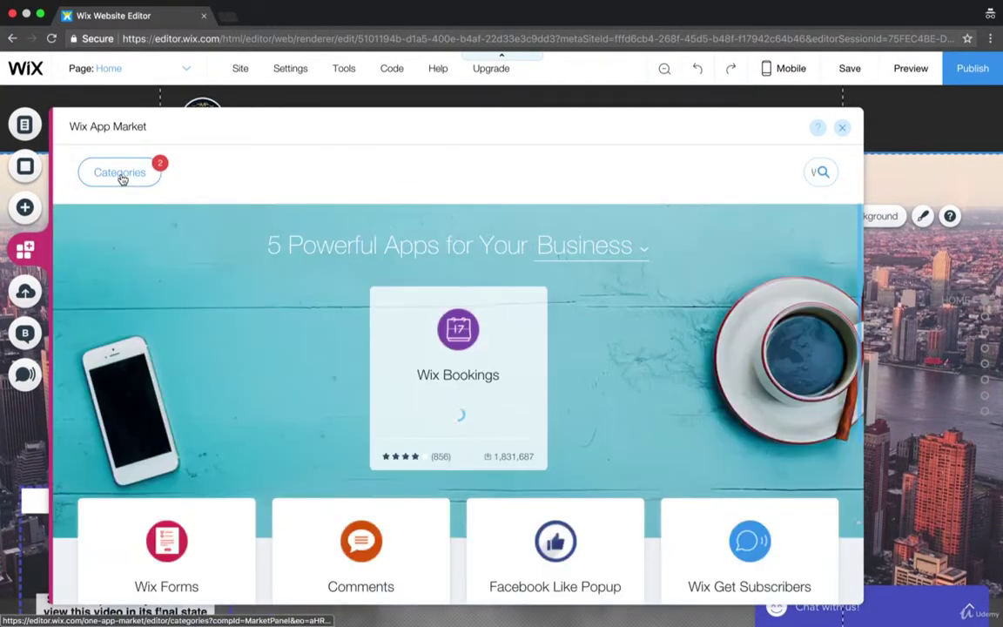
scroll(287, 512, down, 10)
mouse_move(288, 512)
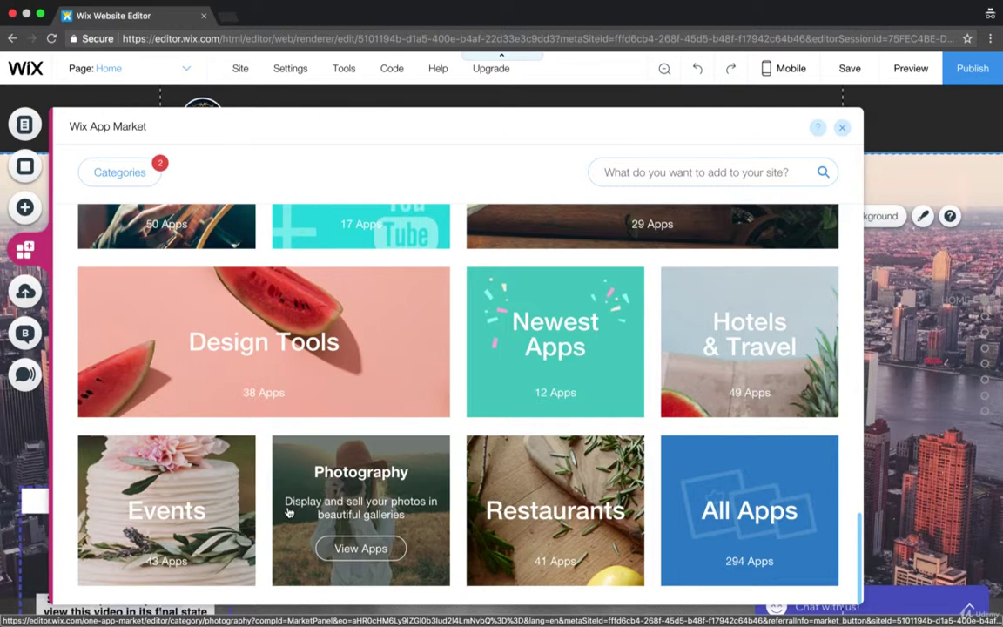
Step: Close the App Market, then check that the DIY interactive video widget still uses My Video 1
click(842, 131)
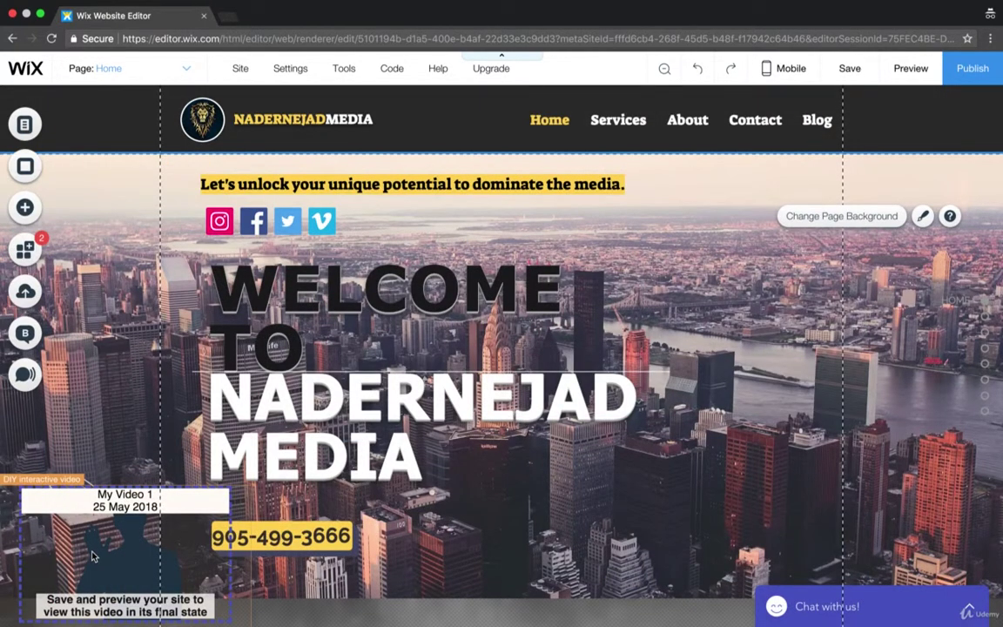
click(76, 460)
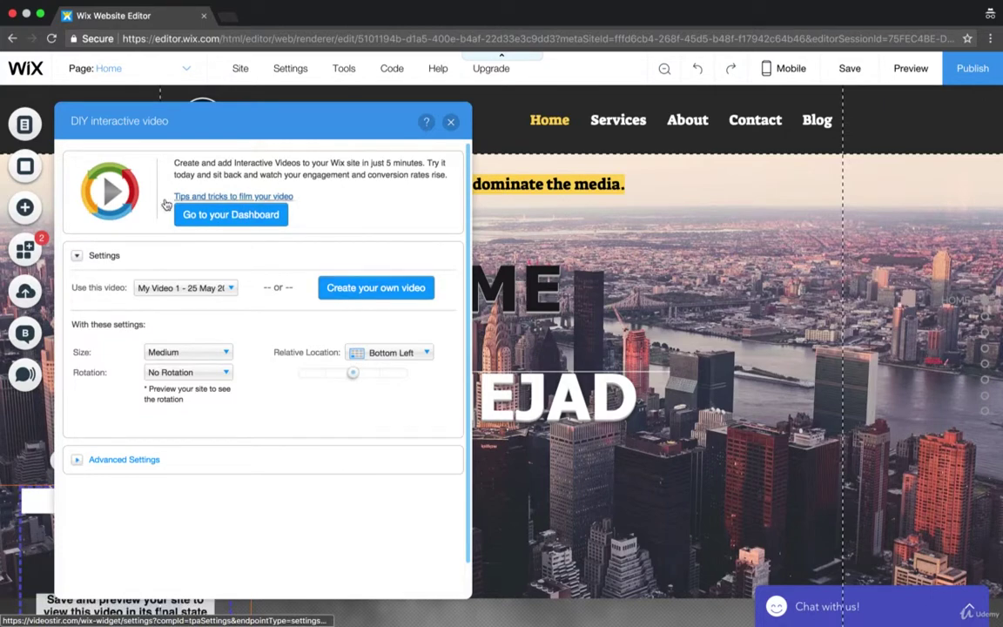
click(451, 124)
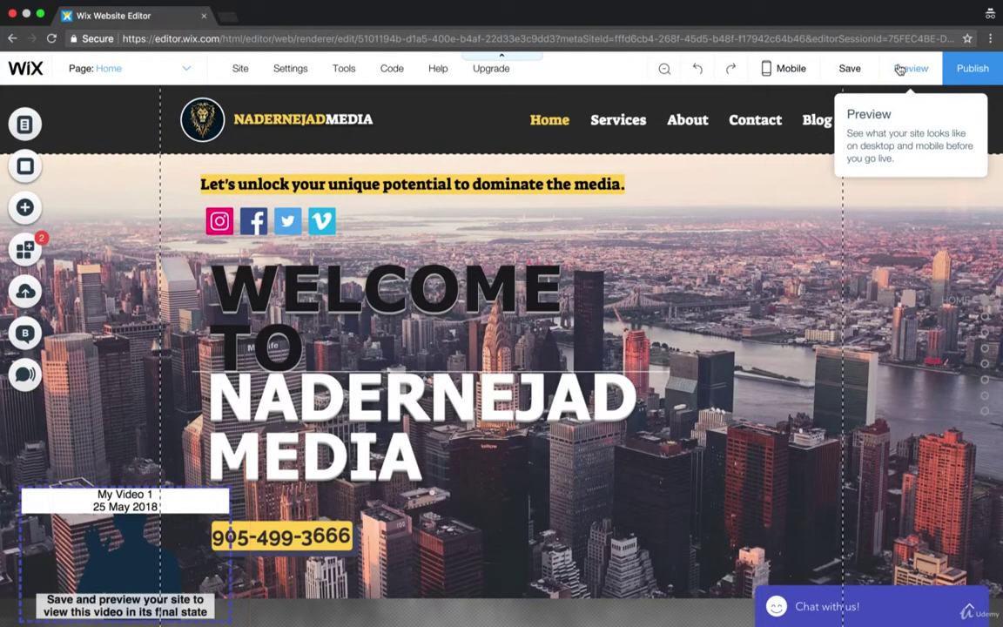
Step: Preview the Nadernejad Media homepage and pause the presenter video overlay
click(910, 68)
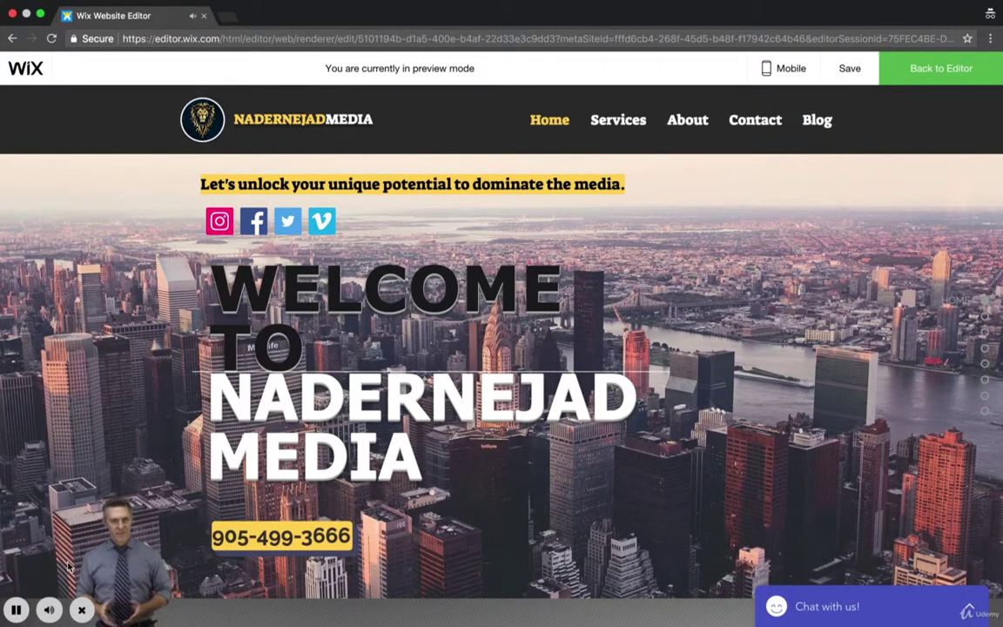
click(17, 611)
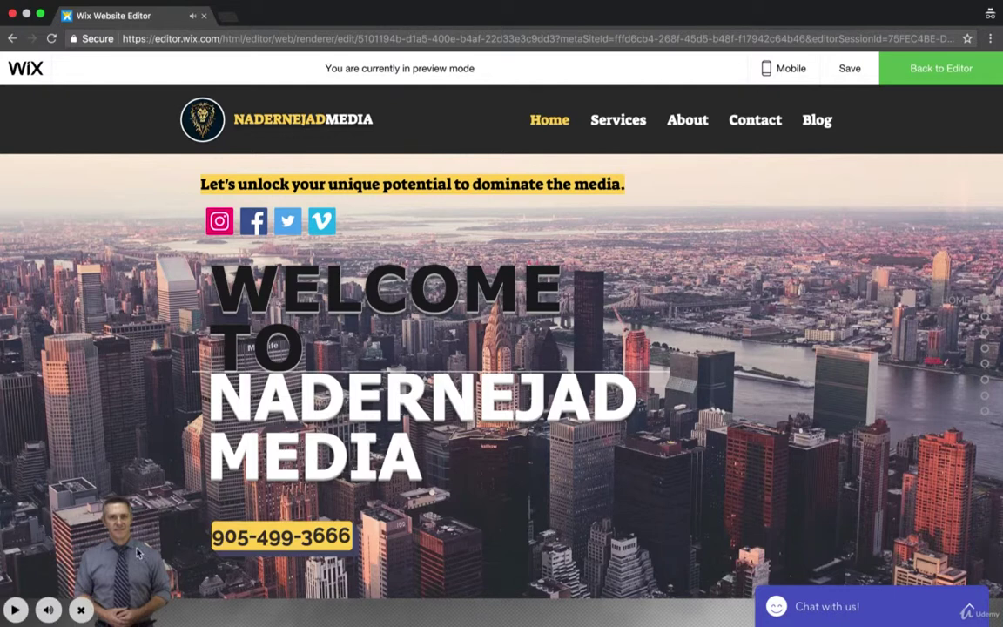
mouse_move(154, 543)
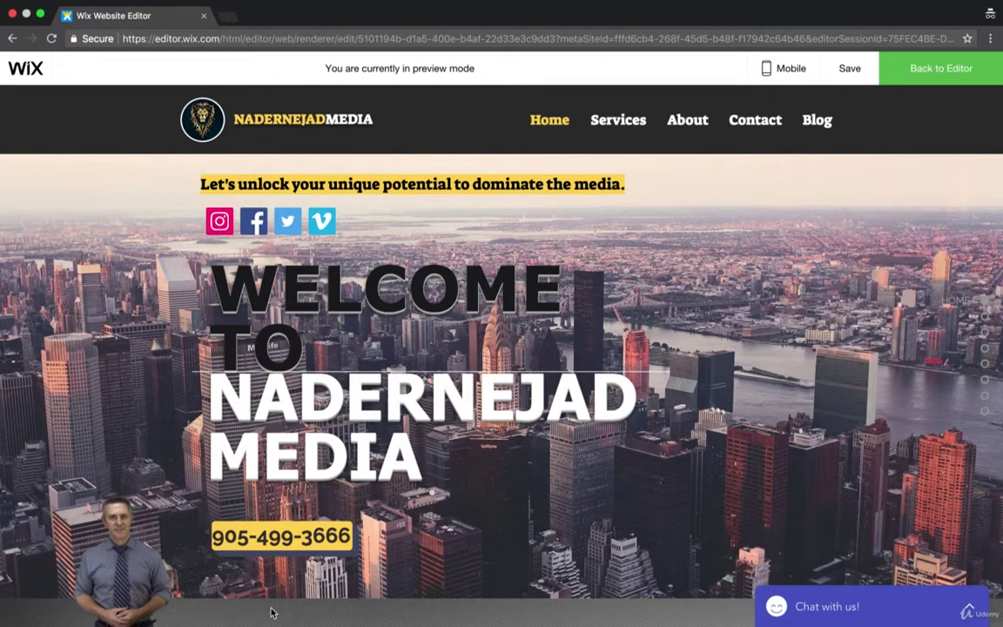
Step: Scroll down the previewed homepage and back up, then return to editing mode
scroll(266, 503, down, 2)
scroll(266, 504, down, 20)
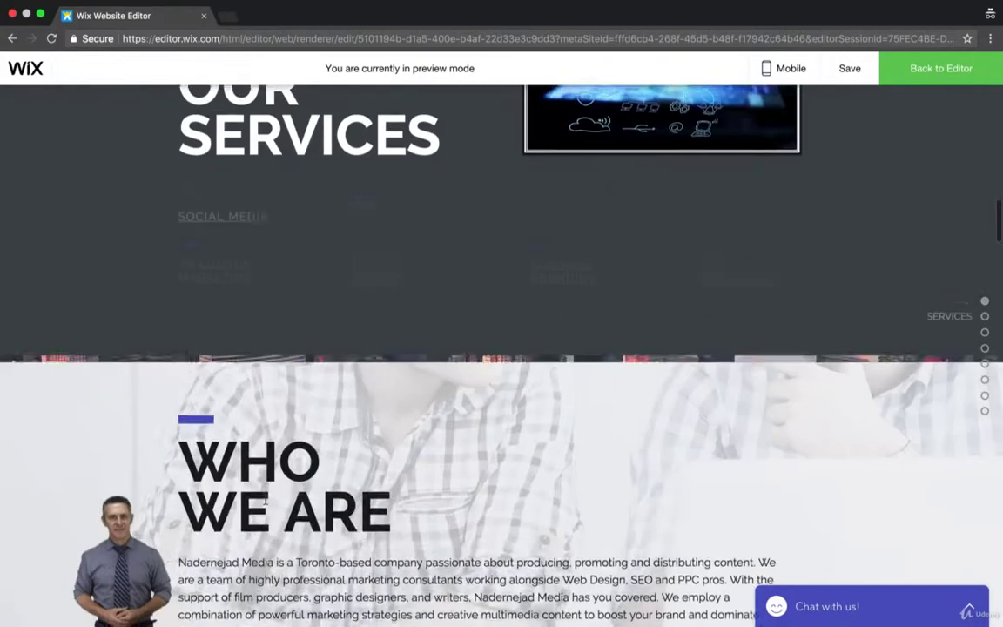
scroll(266, 501, up, 20)
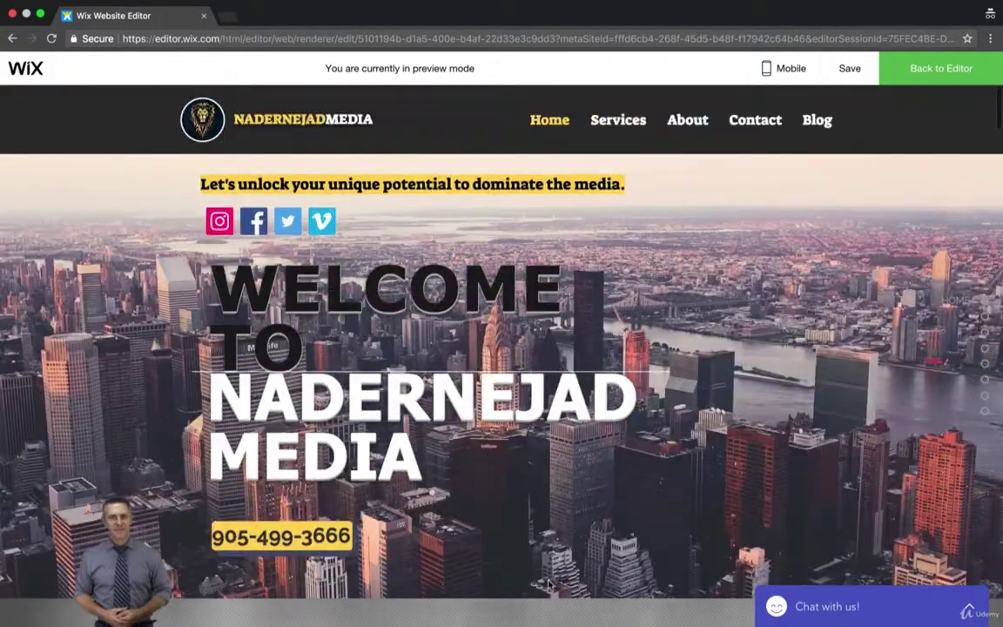
mouse_move(67, 561)
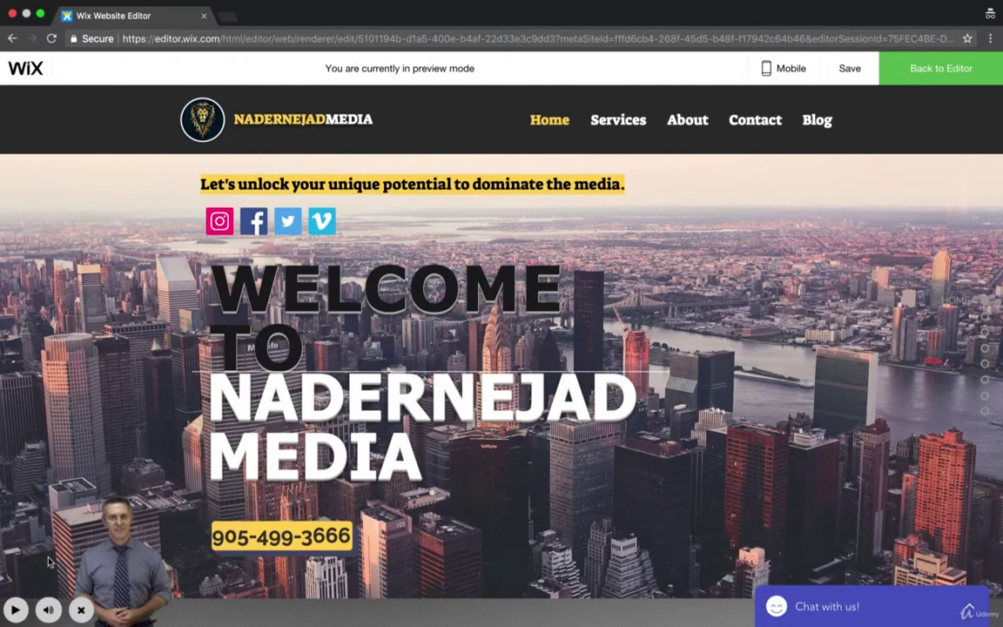
scroll(496, 515, down, 3)
scroll(496, 515, down, 3)
scroll(495, 515, up, 10)
click(941, 68)
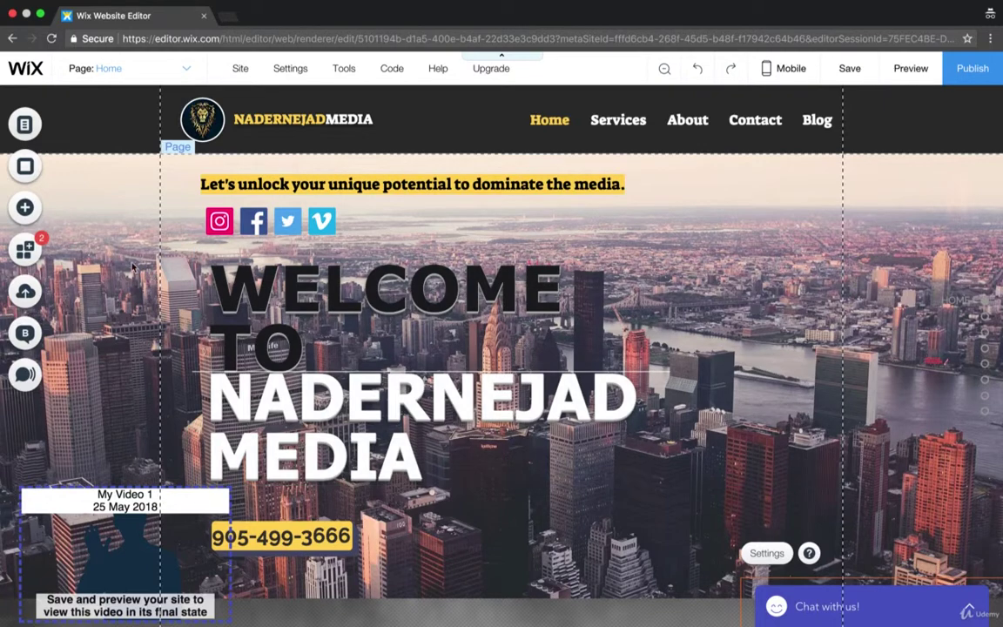
click(24, 208)
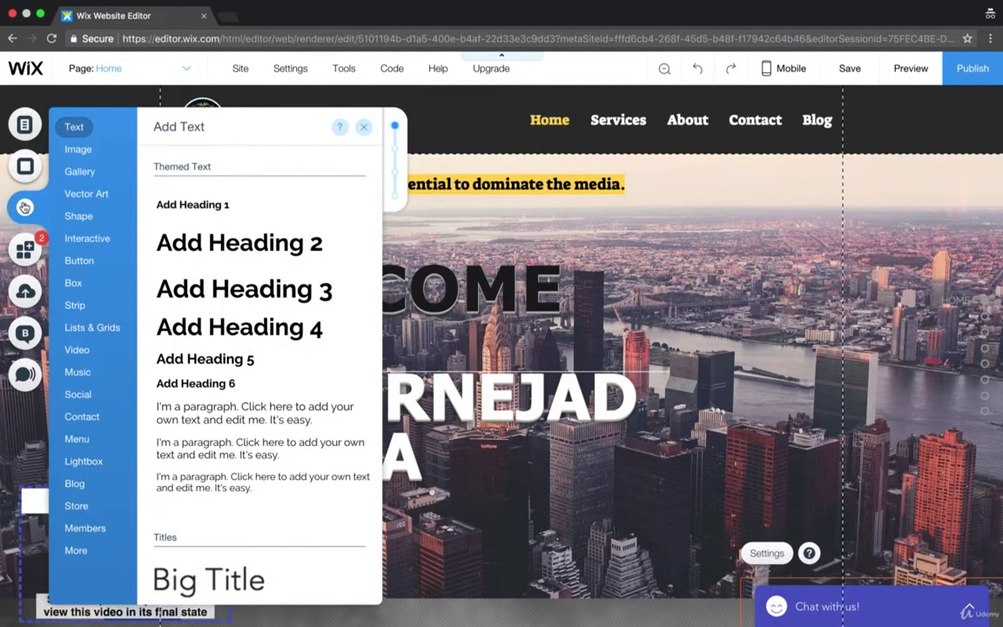
mouse_move(92, 424)
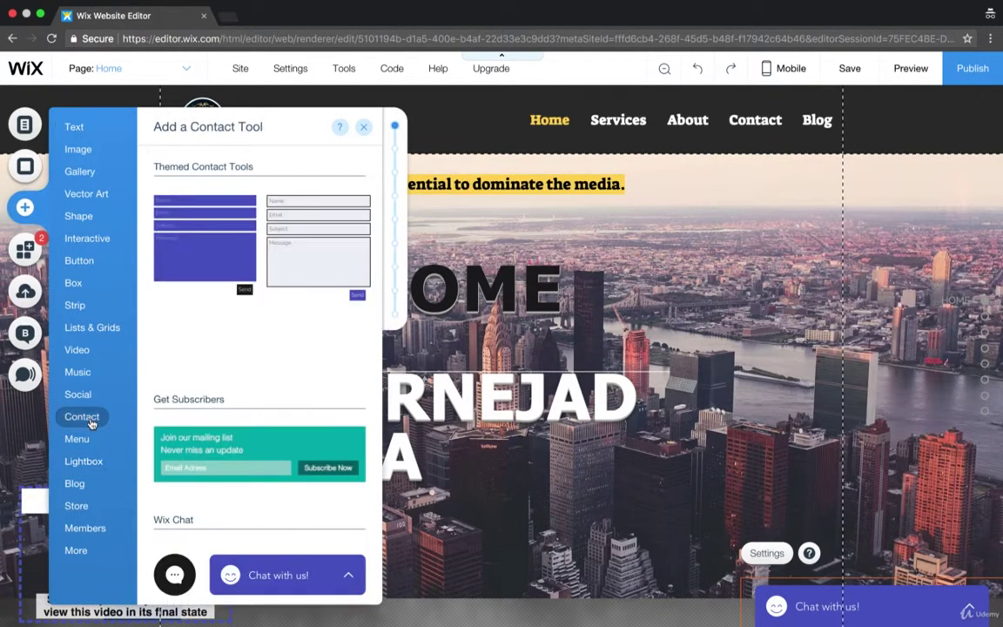
scroll(216, 409, down, 5)
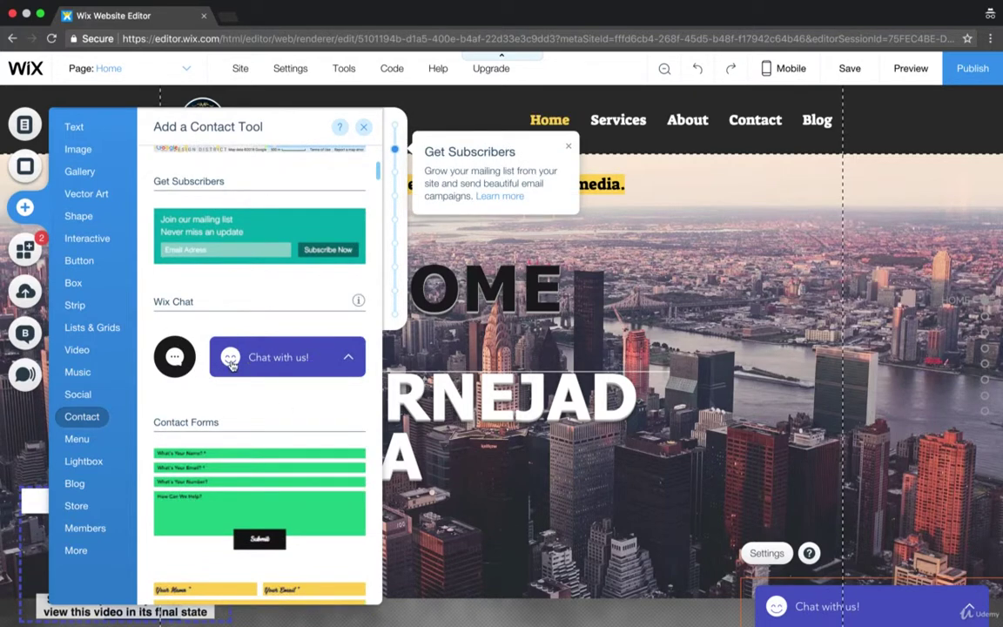
click(366, 129)
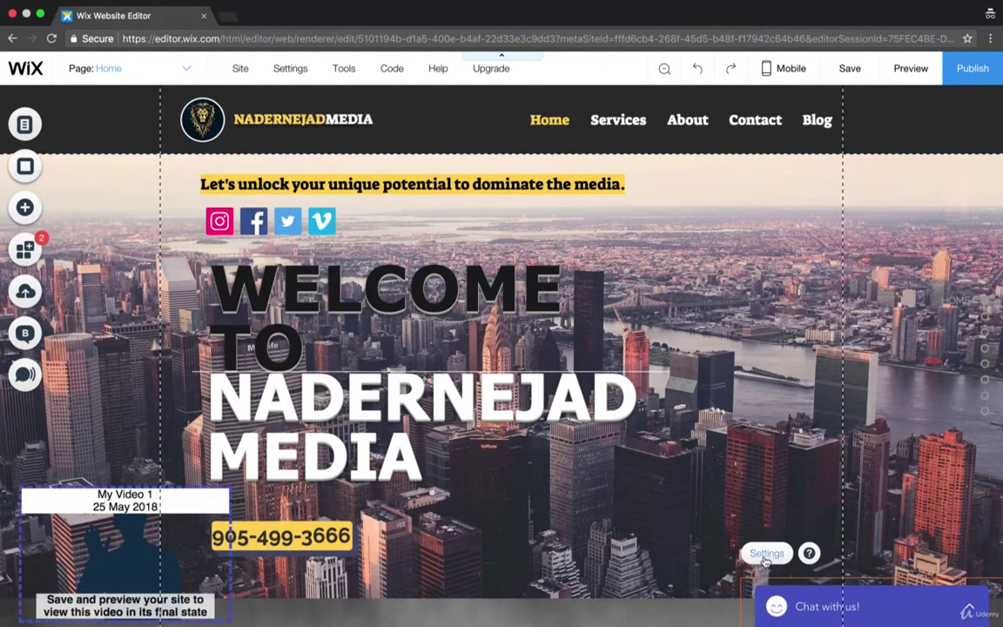
click(766, 554)
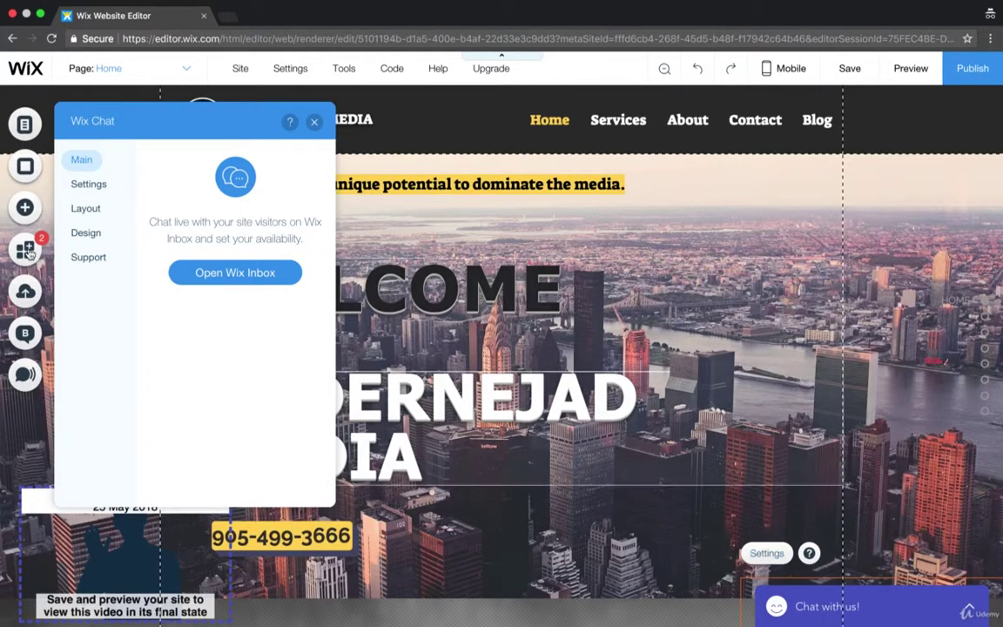
click(314, 122)
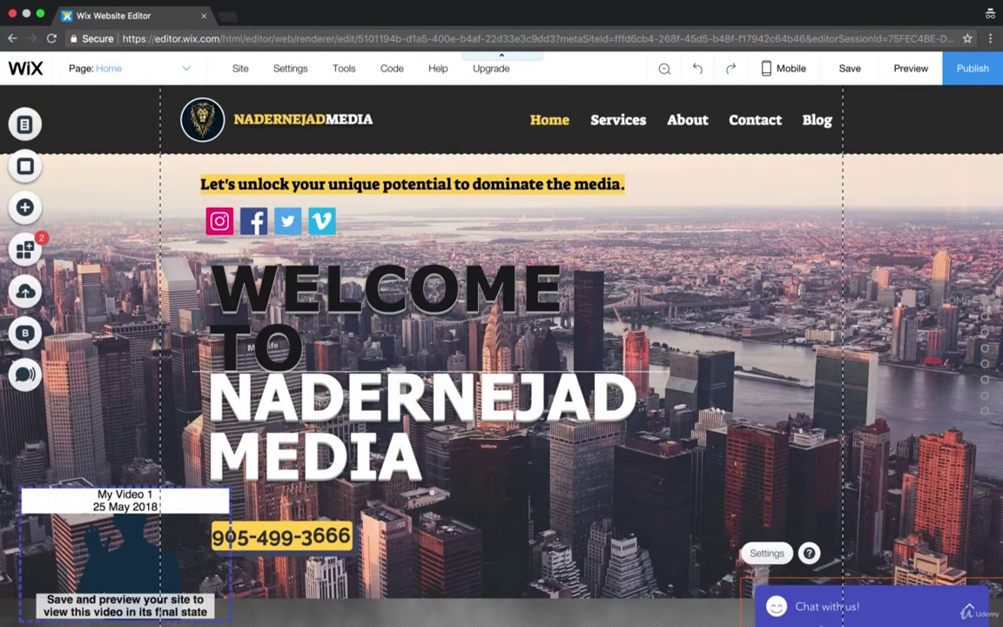